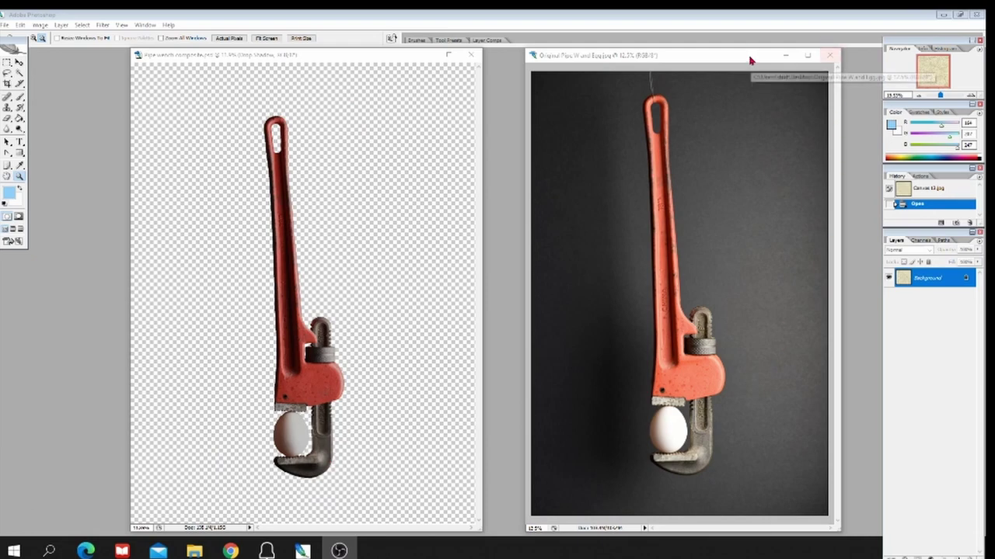
Close the original wrench-and-egg photo, centre the composite window, and restore the toolbox and palettes
{"action": "left_click", "coordinate": [829, 55]}
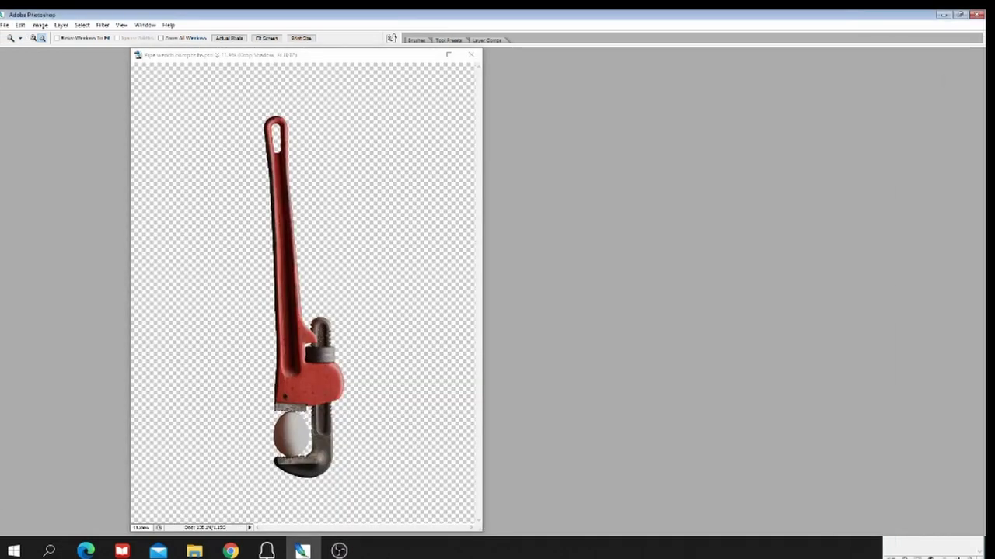
{"action": "left_click_drag", "start_coordinate": [393, 60], "coordinate": [544, 65]}
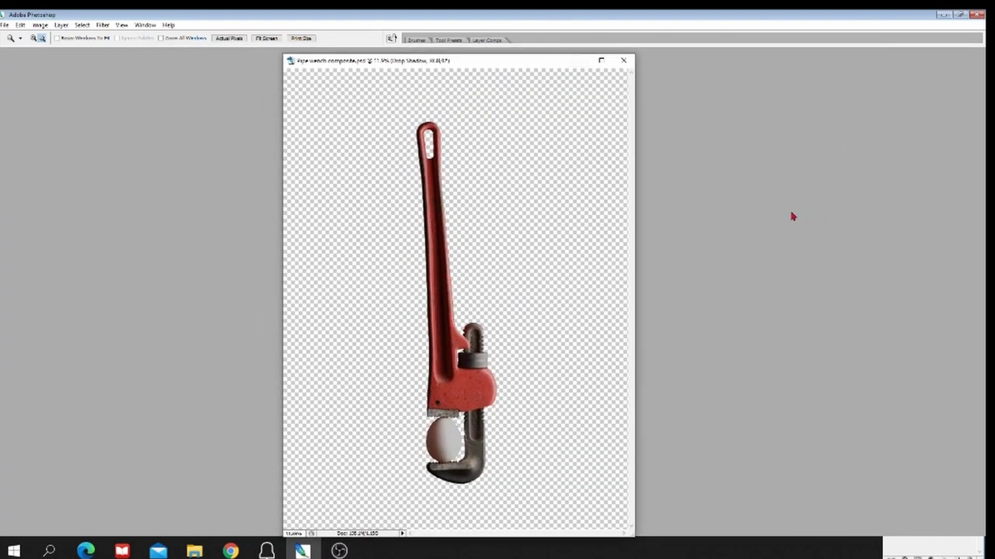
{"action": "key", "text": "Tab"}
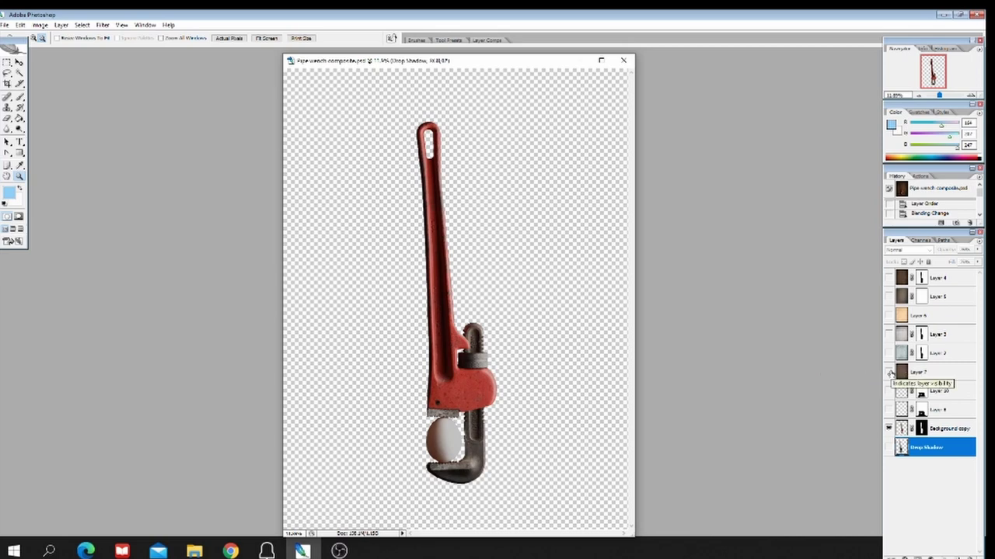
{"action": "left_click", "coordinate": [890, 373]}
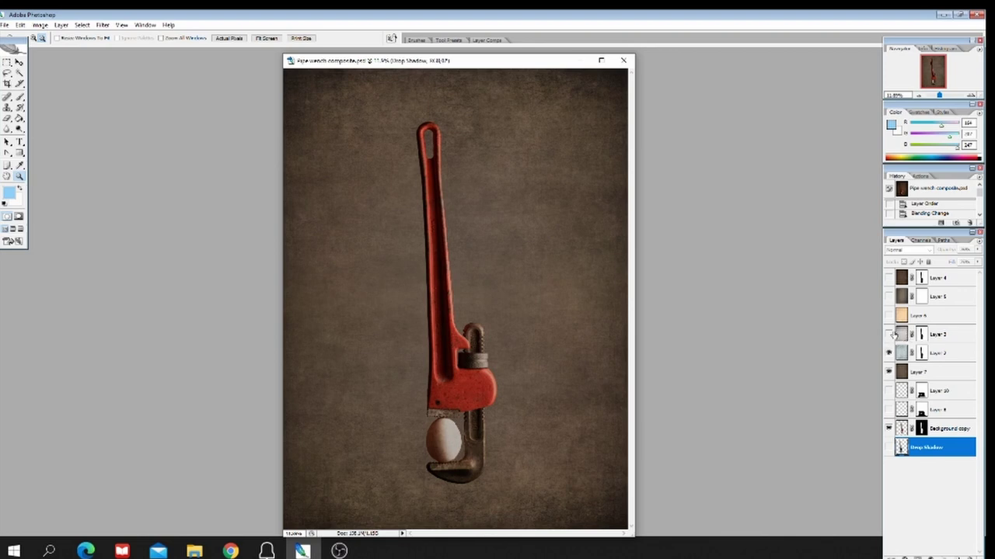
Make Layer 3's darker vignetted texture visible and select Layer 3
{"action": "left_click", "coordinate": [890, 333]}
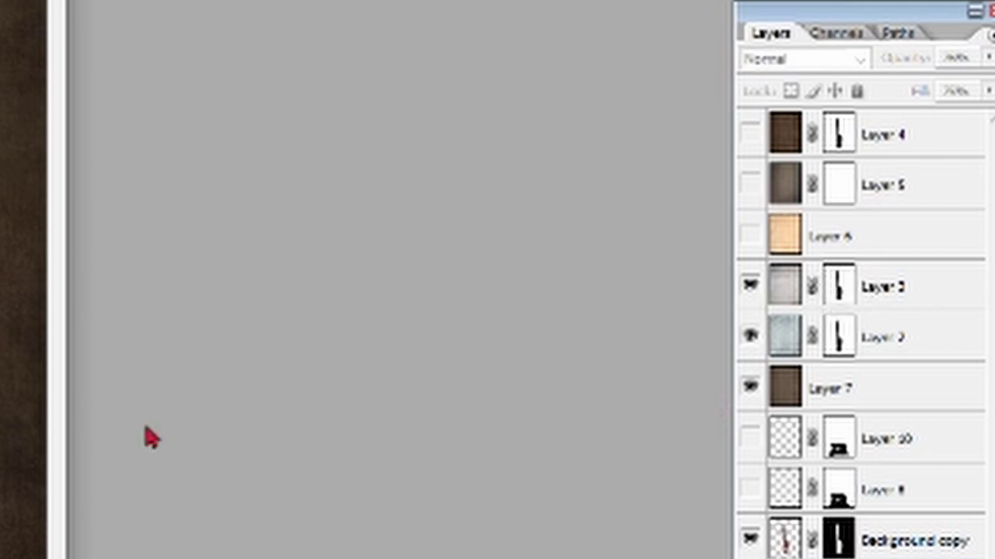
{"action": "left_click", "coordinate": [886, 285]}
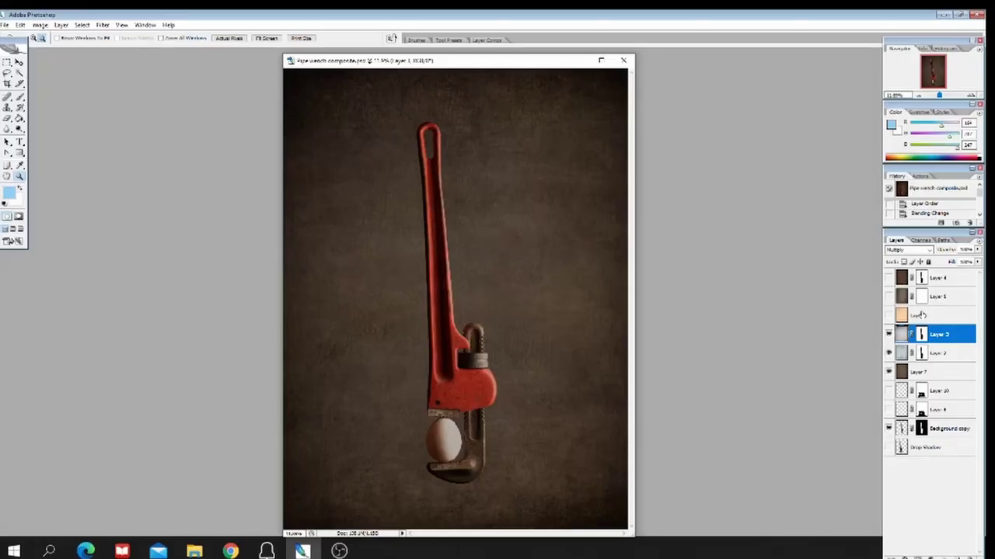
Turn on texture Layers 6, 5 and 4, with Layer 4 selected
{"action": "left_click", "coordinate": [889, 316]}
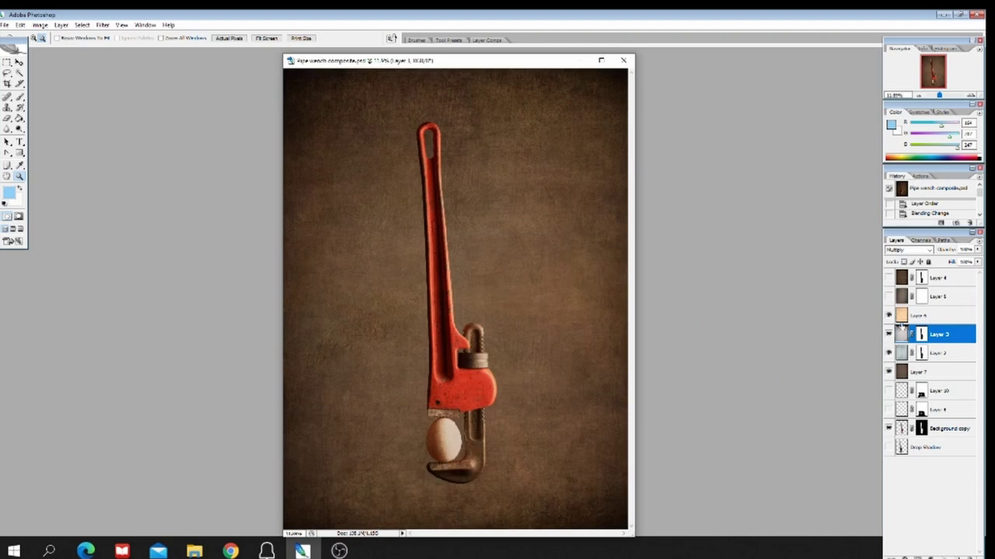
{"action": "left_click", "coordinate": [888, 296]}
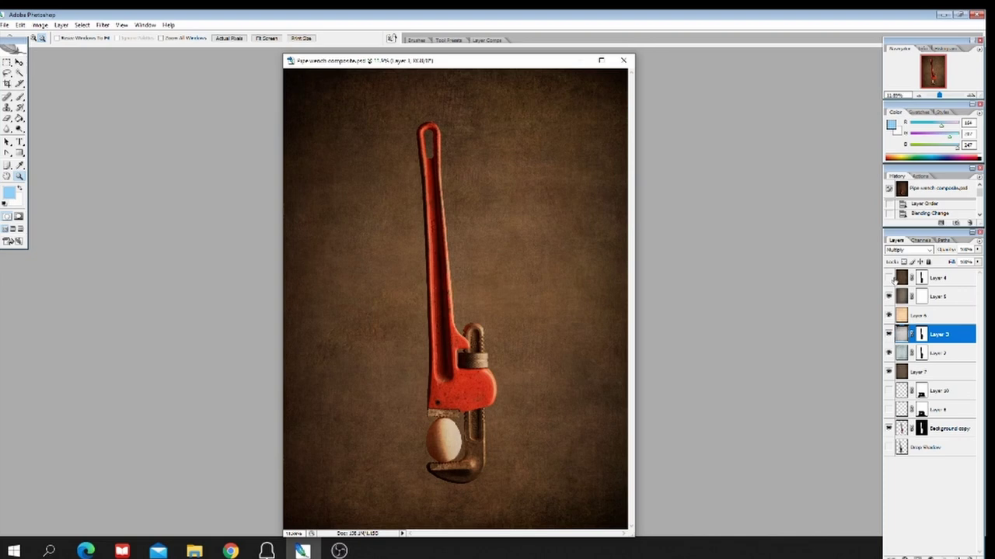
{"action": "left_click", "coordinate": [893, 278]}
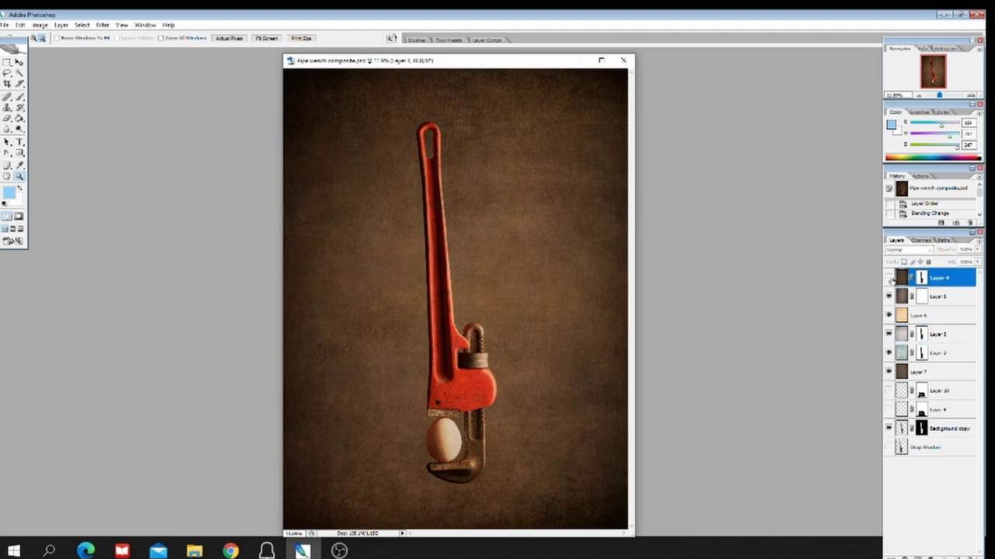
{"action": "left_click", "coordinate": [889, 278]}
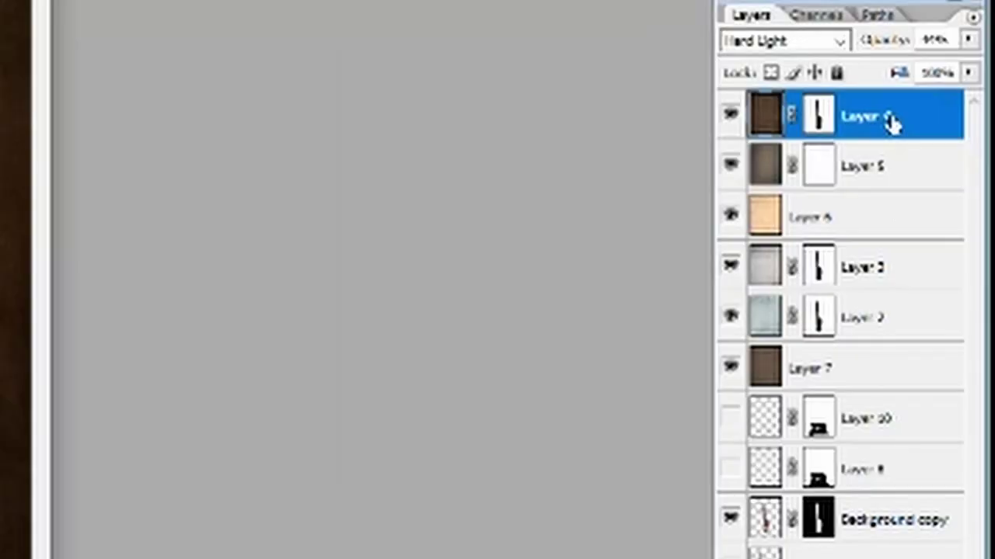
Try the Darken, Multiply, Color Burn and Linear Burn blend modes on Layer 4
{"action": "left_click", "coordinate": [842, 43]}
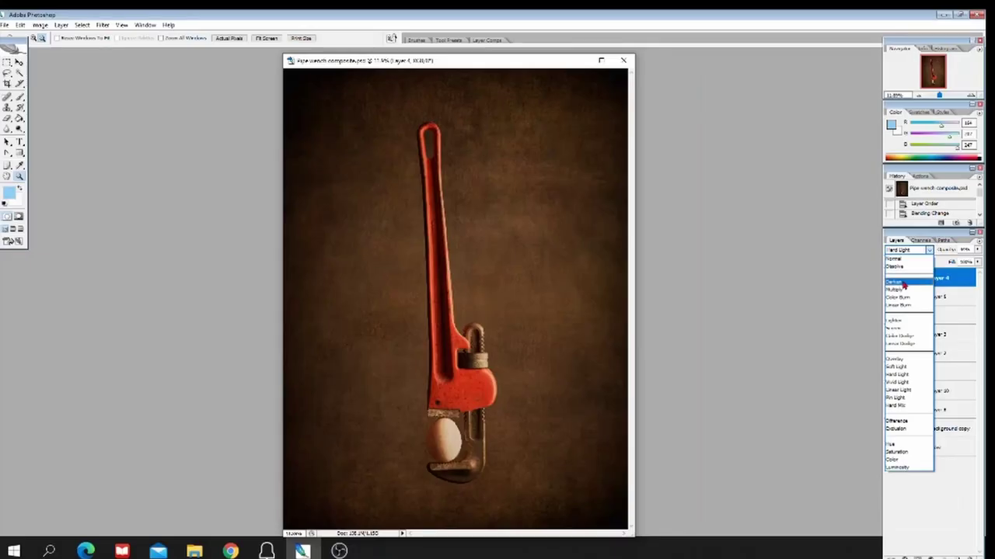
{"action": "left_click", "coordinate": [903, 286]}
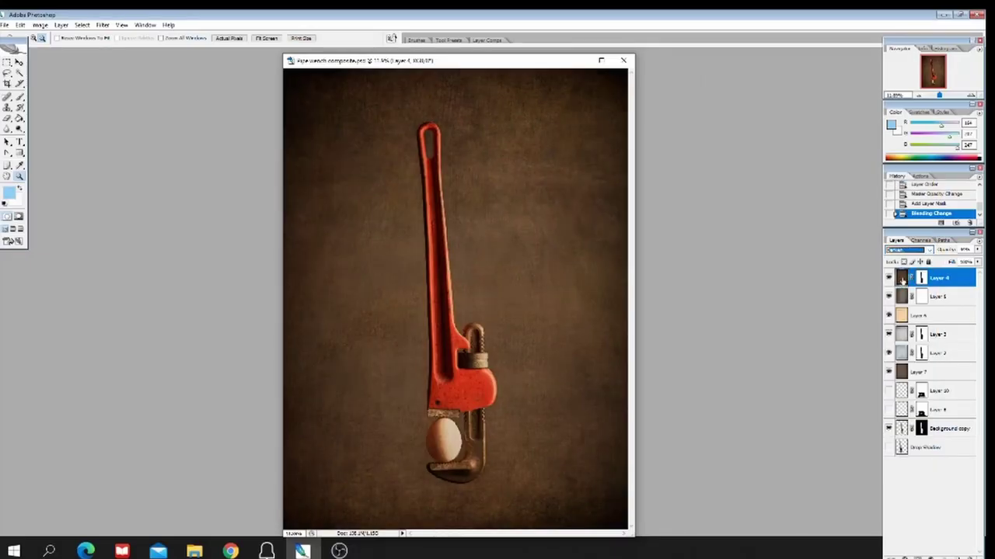
{"action": "left_click", "coordinate": [928, 251]}
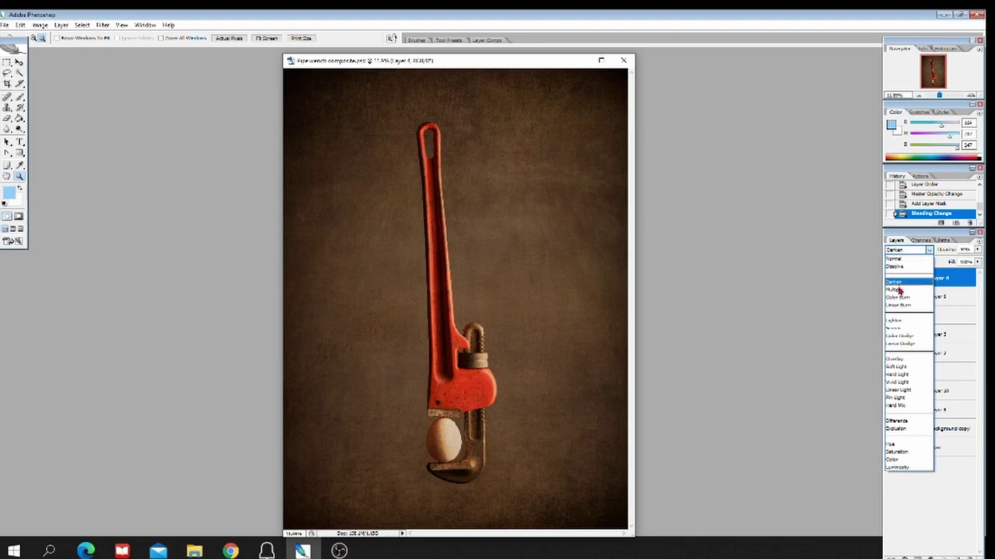
{"action": "left_click", "coordinate": [897, 291]}
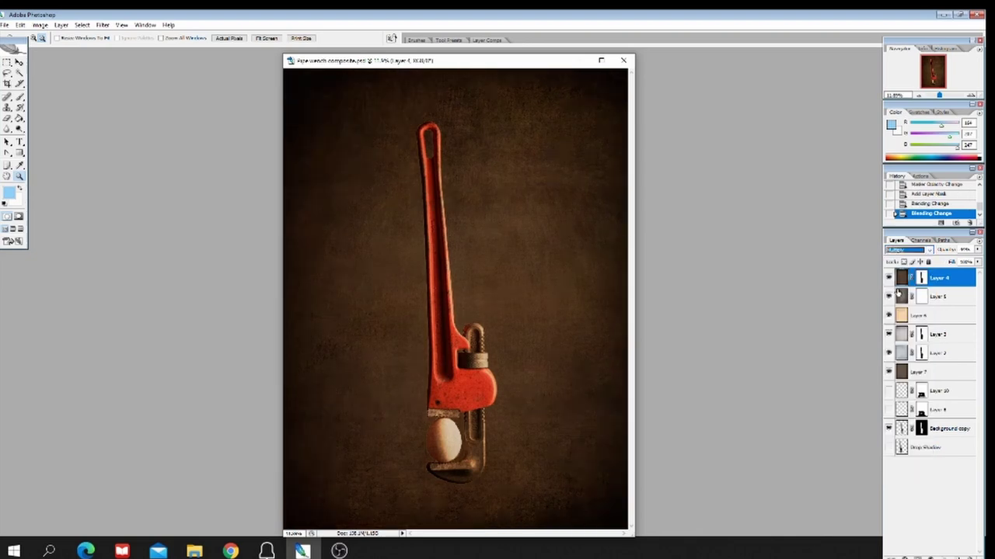
{"action": "left_click", "coordinate": [928, 251]}
{"action": "left_click", "coordinate": [901, 296]}
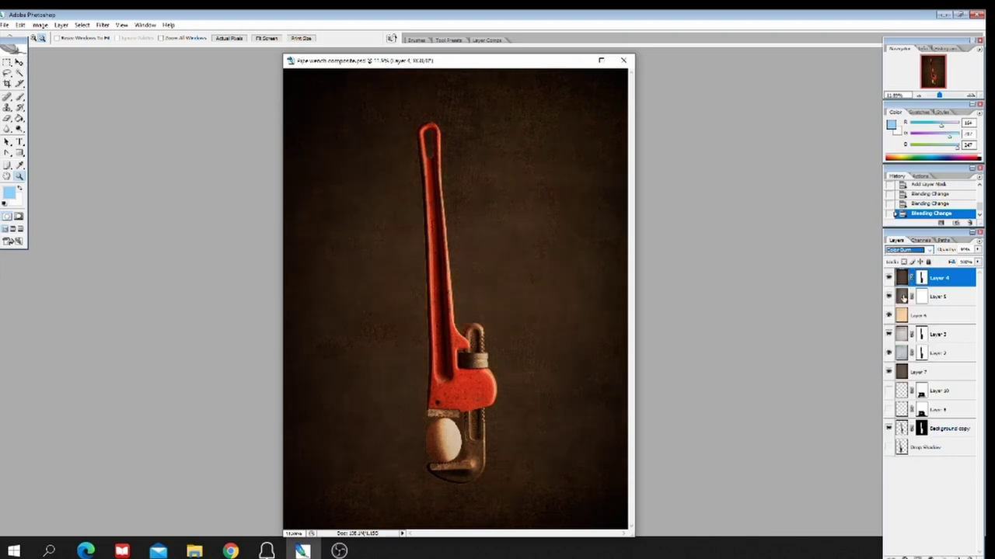
{"action": "left_click", "coordinate": [928, 251]}
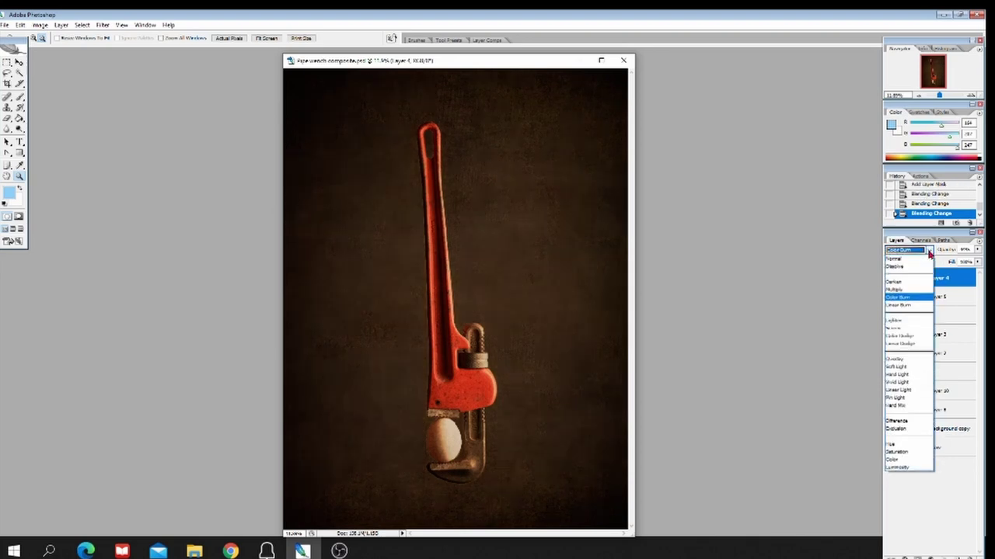
{"action": "left_click", "coordinate": [899, 300]}
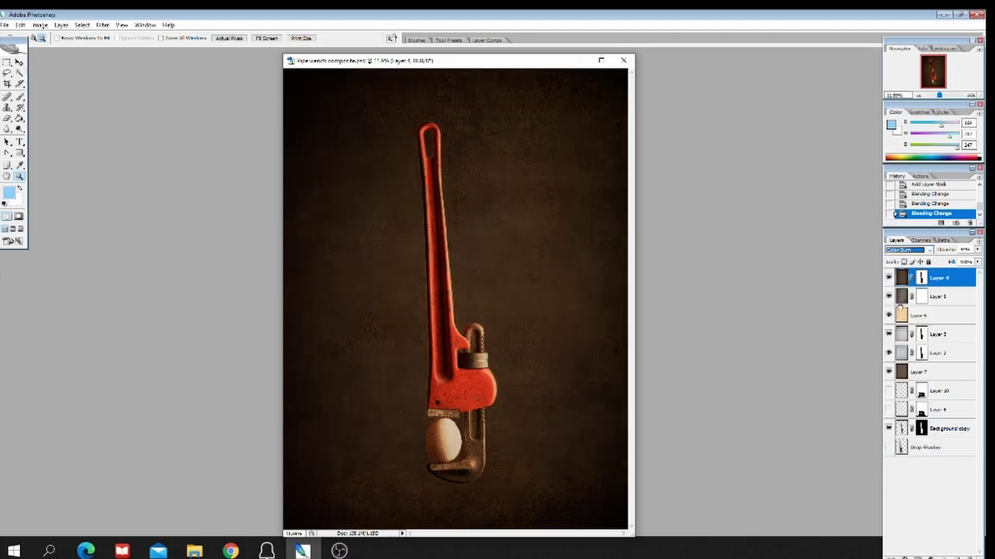
{"action": "left_click", "coordinate": [931, 252]}
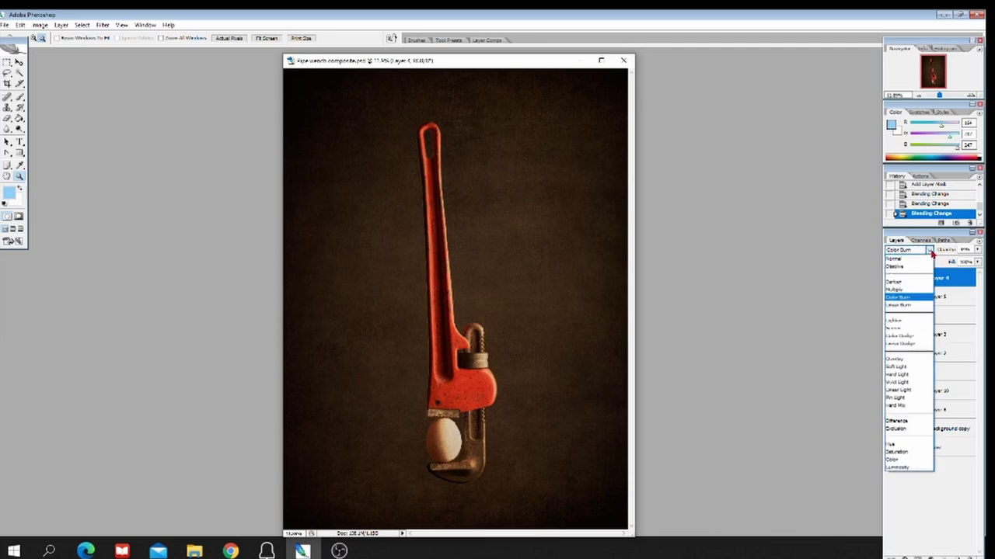
{"action": "left_click", "coordinate": [899, 312]}
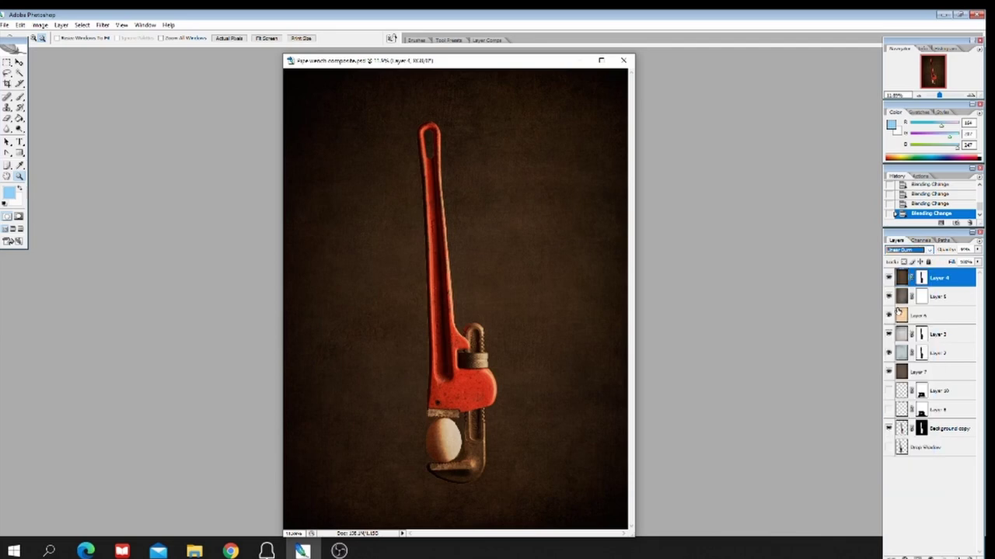
Try Lighten, Screen and Color Dodge on Layer 4, raising and lowering its opacity
{"action": "left_click", "coordinate": [913, 251]}
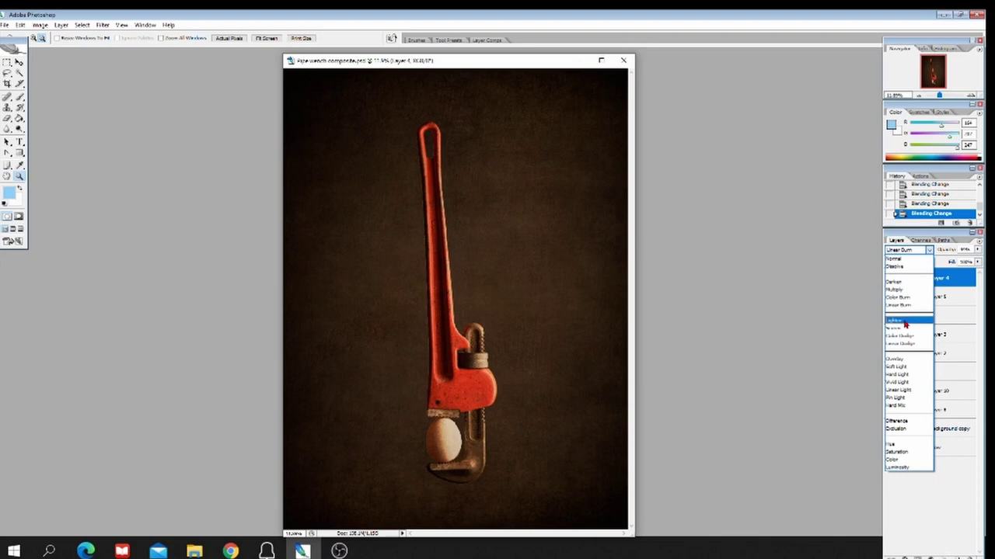
{"action": "left_click", "coordinate": [902, 320]}
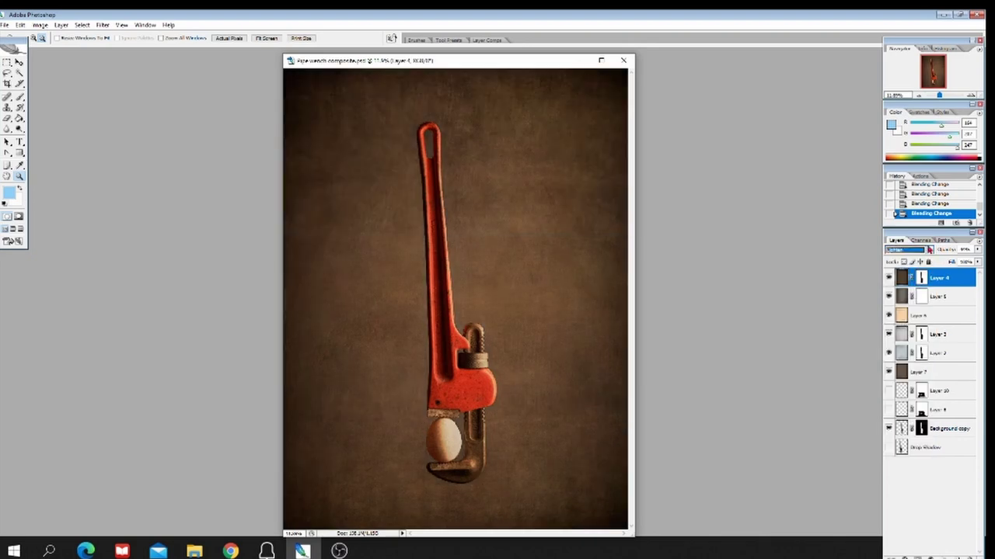
{"action": "left_click", "coordinate": [929, 250]}
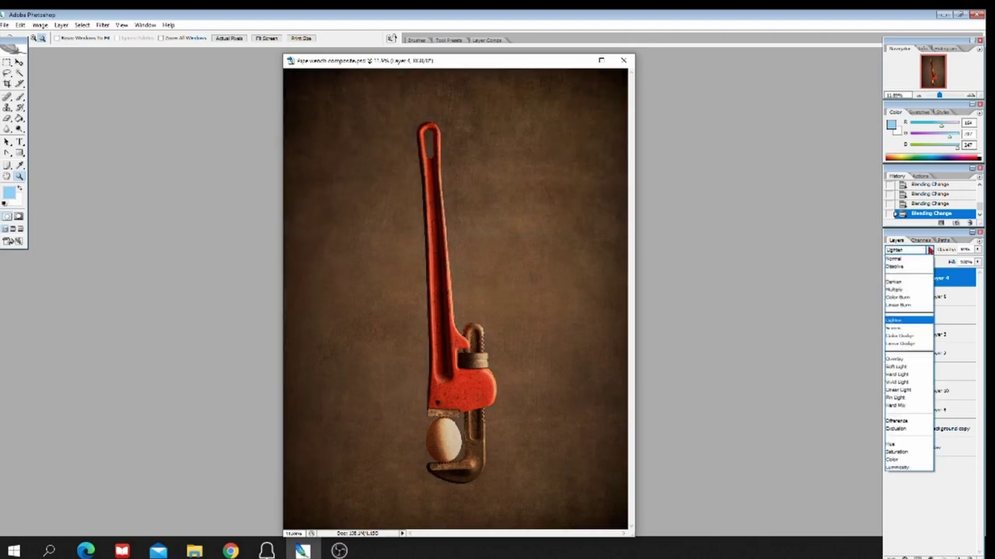
{"action": "left_click", "coordinate": [897, 332]}
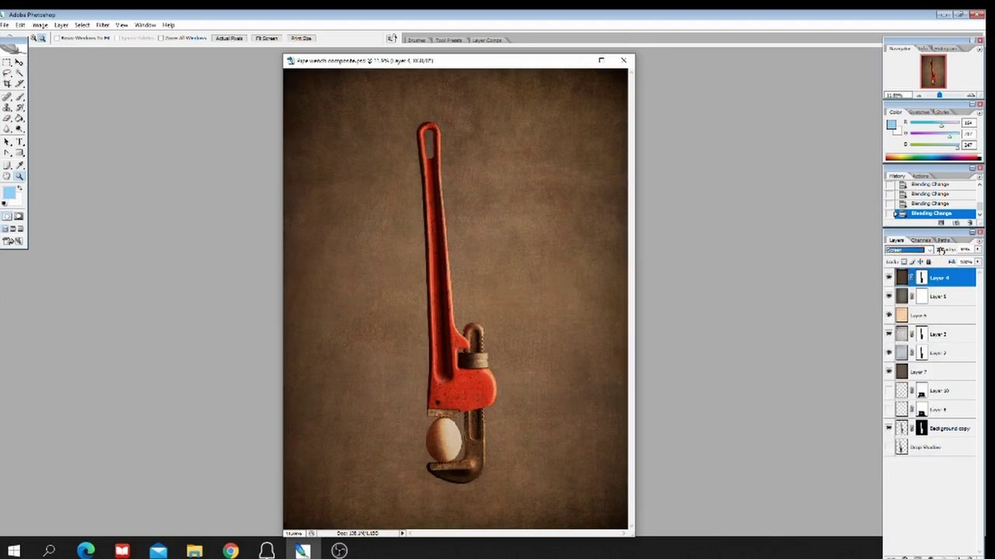
{"action": "left_click", "coordinate": [929, 250]}
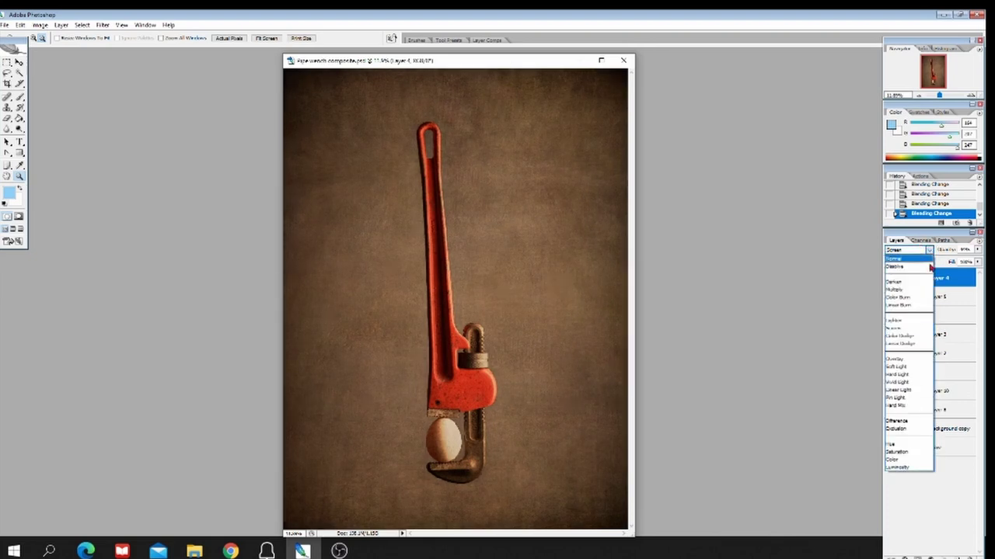
{"action": "left_click", "coordinate": [893, 339]}
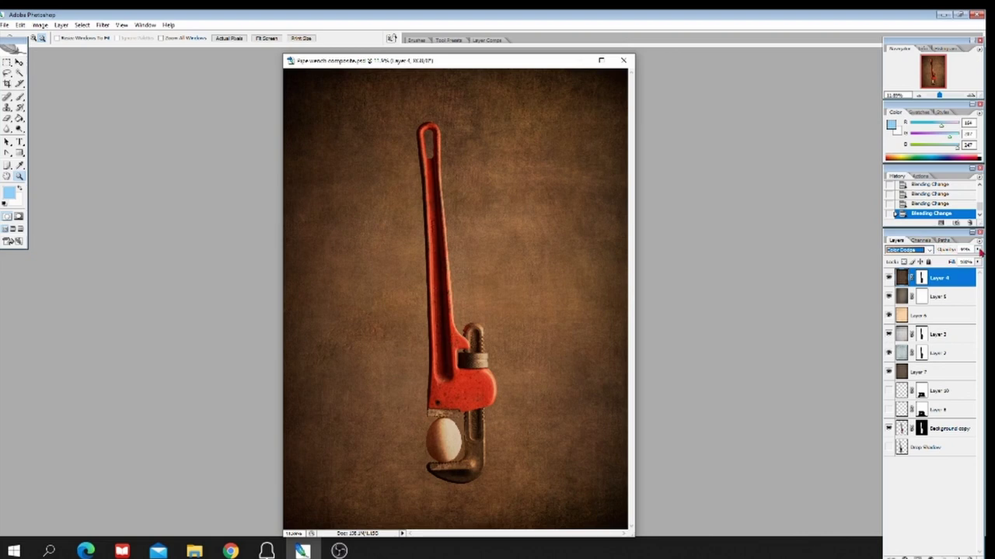
{"action": "left_click", "coordinate": [978, 250]}
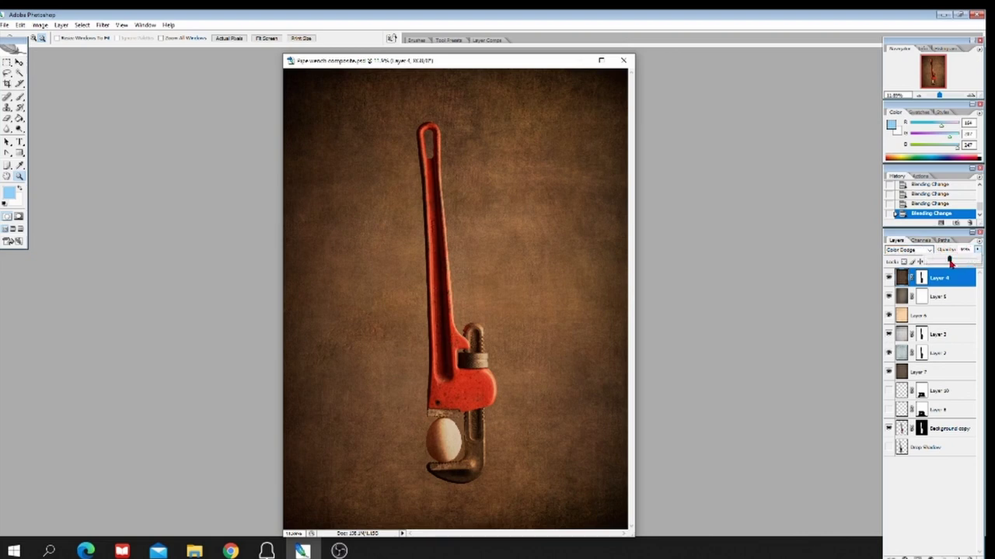
{"action": "left_click_drag", "start_coordinate": [950, 264], "coordinate": [977, 262]}
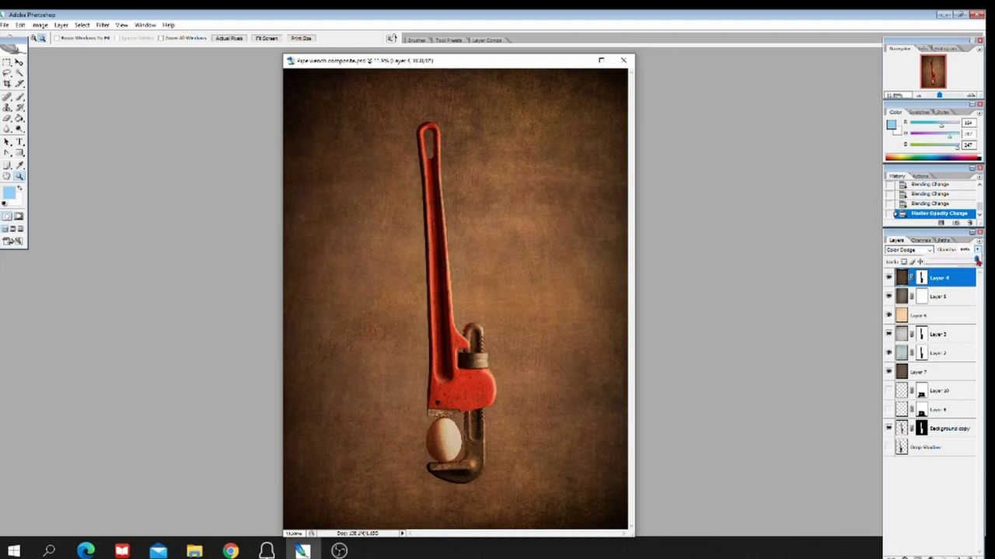
{"action": "left_click", "coordinate": [978, 250]}
{"action": "left_click_drag", "start_coordinate": [975, 263], "coordinate": [948, 266]}
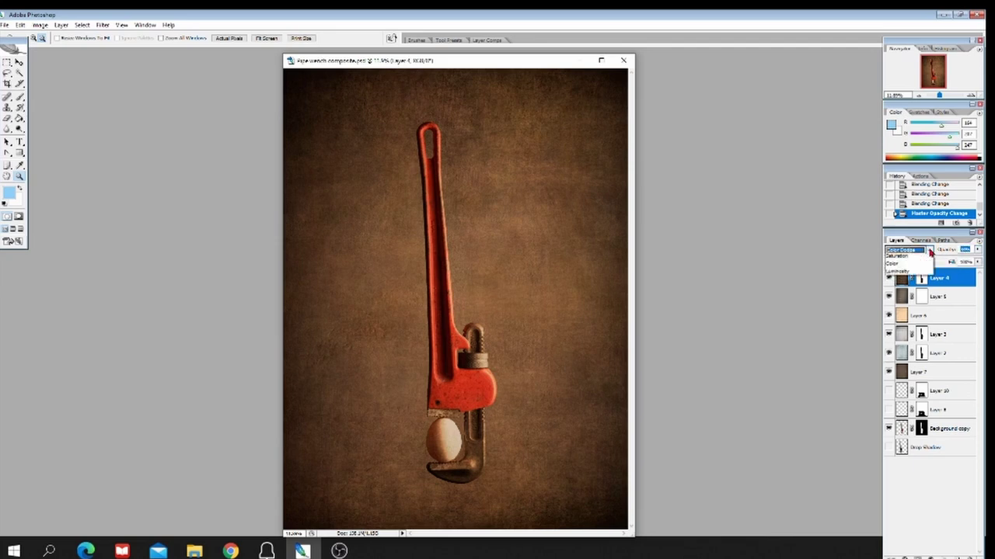
Compare Overlay, Soft Light and Hard Light, then keep Vivid Light for Layer 4
{"action": "left_click", "coordinate": [905, 250]}
{"action": "left_click", "coordinate": [895, 359]}
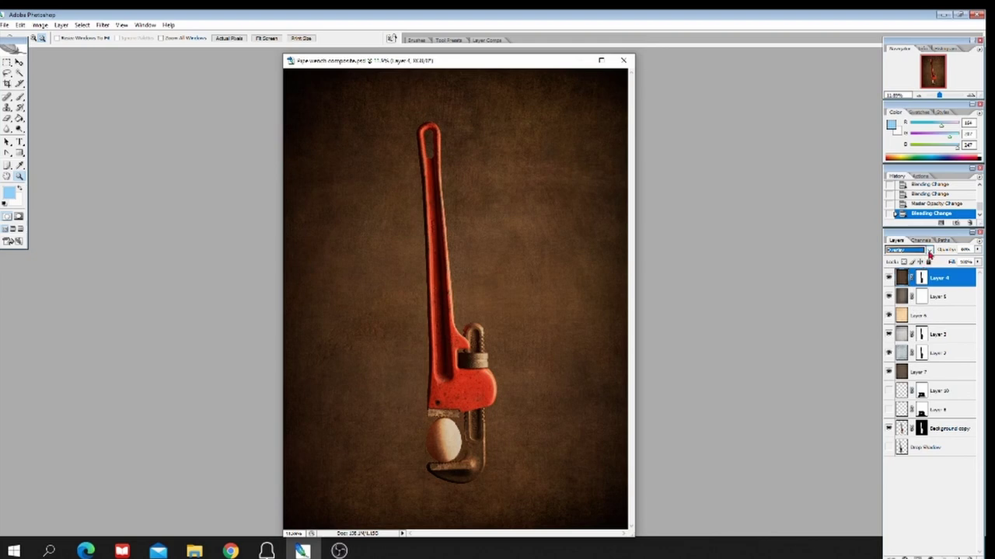
{"action": "left_click", "coordinate": [929, 251]}
{"action": "left_click", "coordinate": [895, 367]}
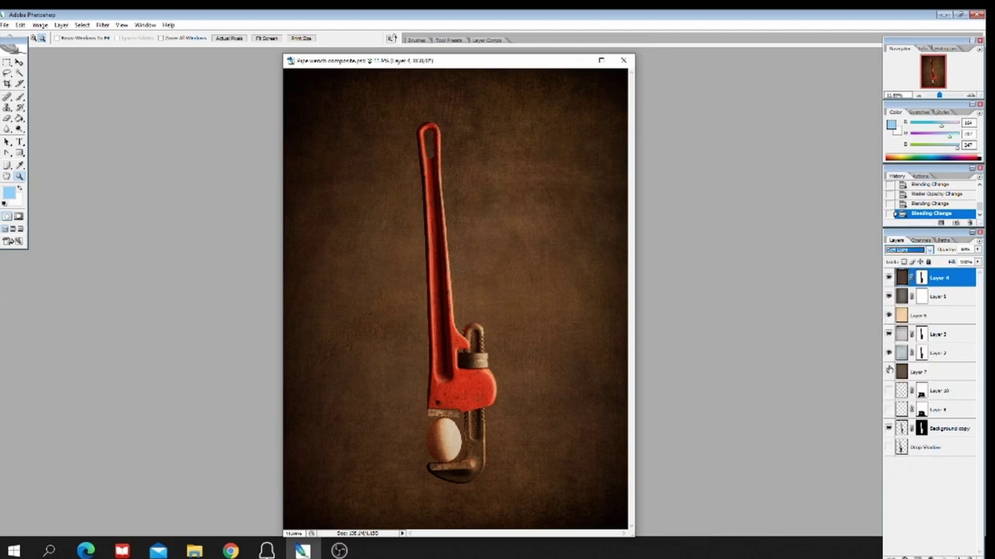
{"action": "left_click", "coordinate": [929, 251]}
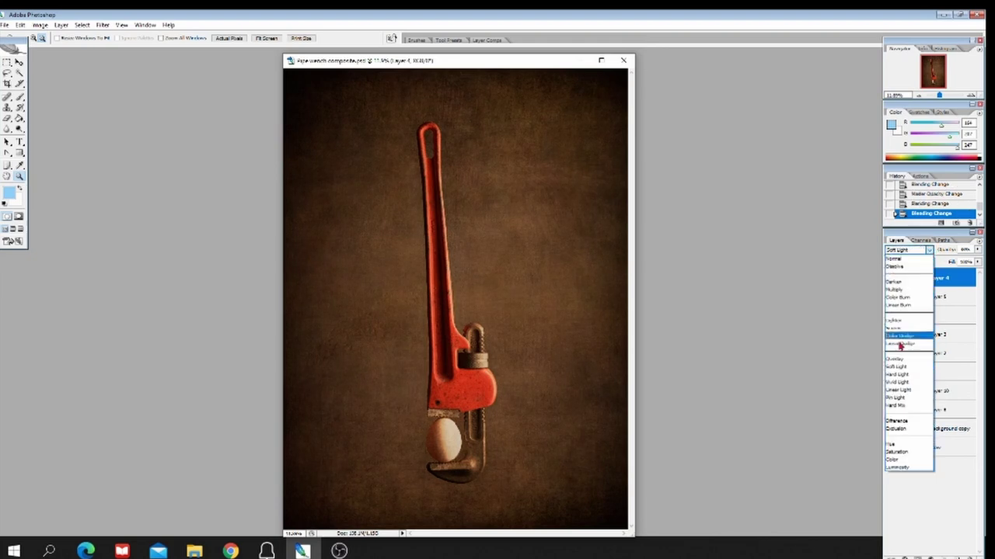
{"action": "left_click", "coordinate": [890, 375]}
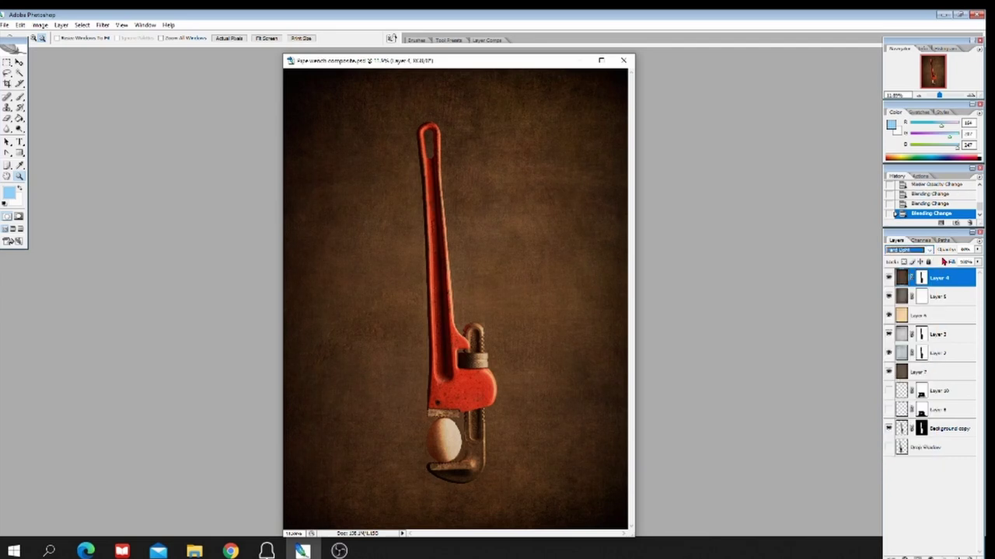
{"action": "left_click", "coordinate": [929, 251]}
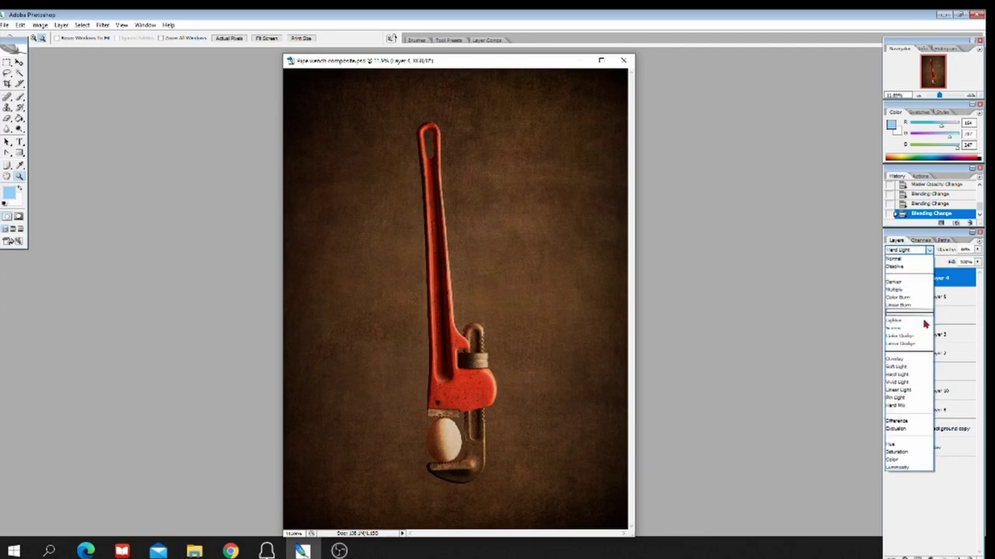
{"action": "left_click", "coordinate": [900, 383]}
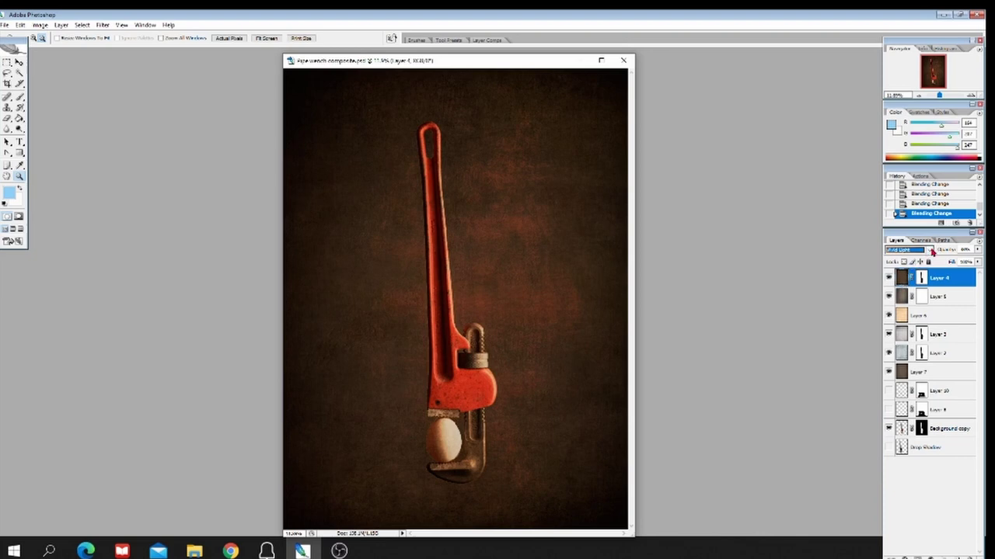
{"action": "left_click", "coordinate": [931, 251]}
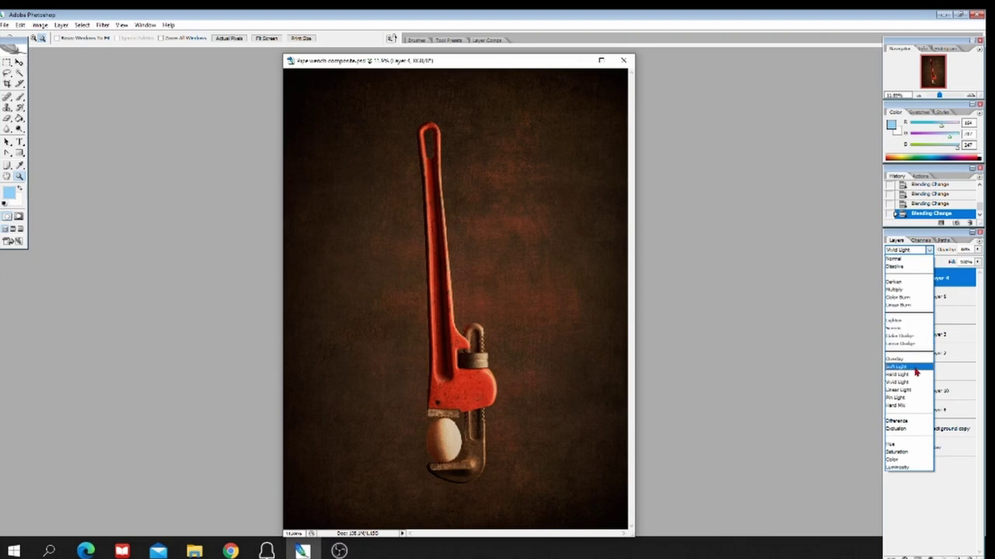
{"action": "left_click", "coordinate": [730, 334]}
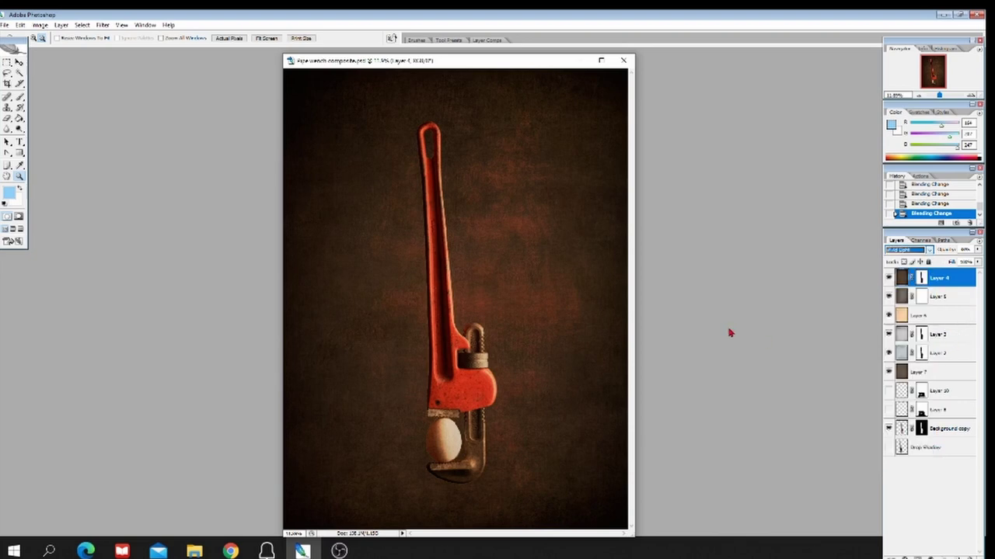
Preview a slight hue shift on Layer 4 in Hue/Saturation, then dismiss the dialog
{"action": "left_click", "coordinate": [40, 25]}
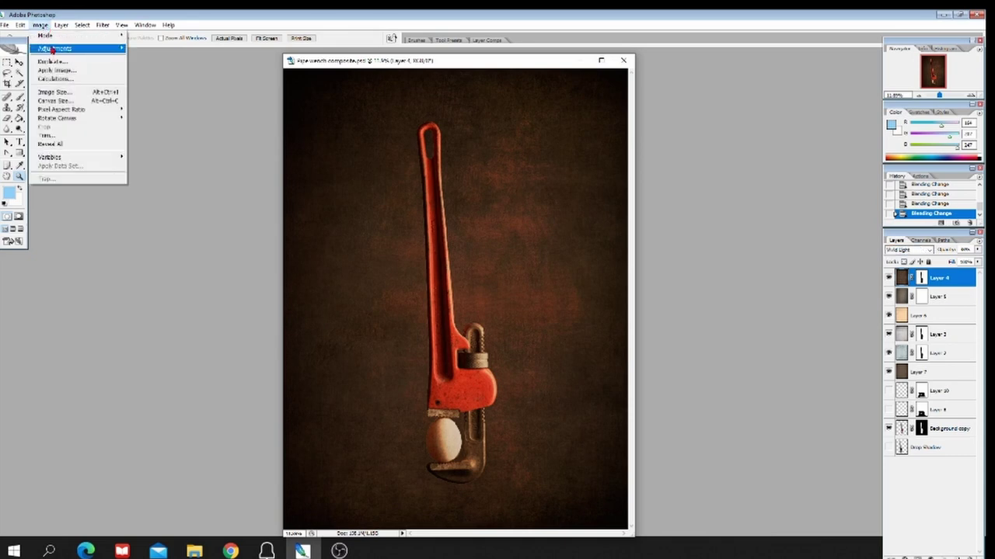
{"action": "mouse_move", "coordinate": [53, 49]}
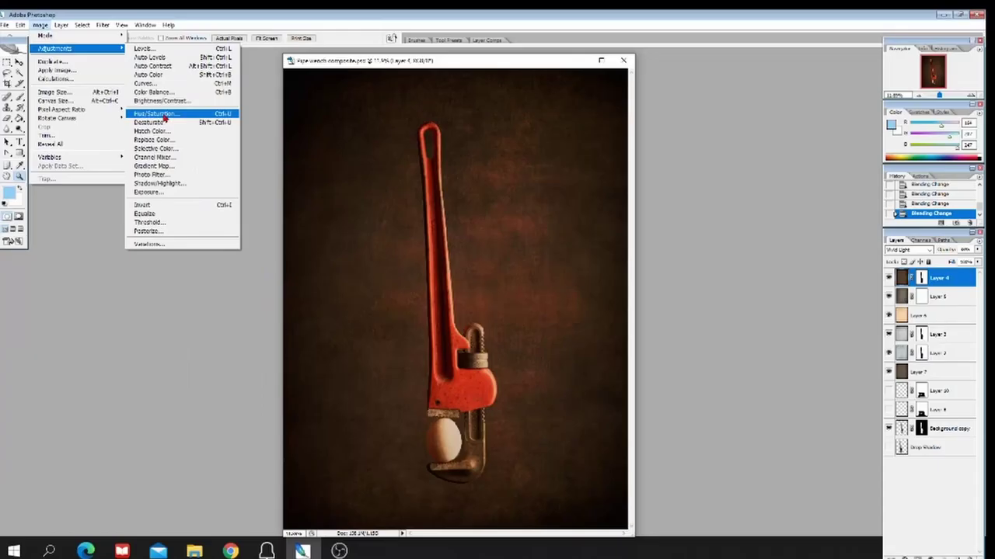
{"action": "left_click", "coordinate": [165, 118]}
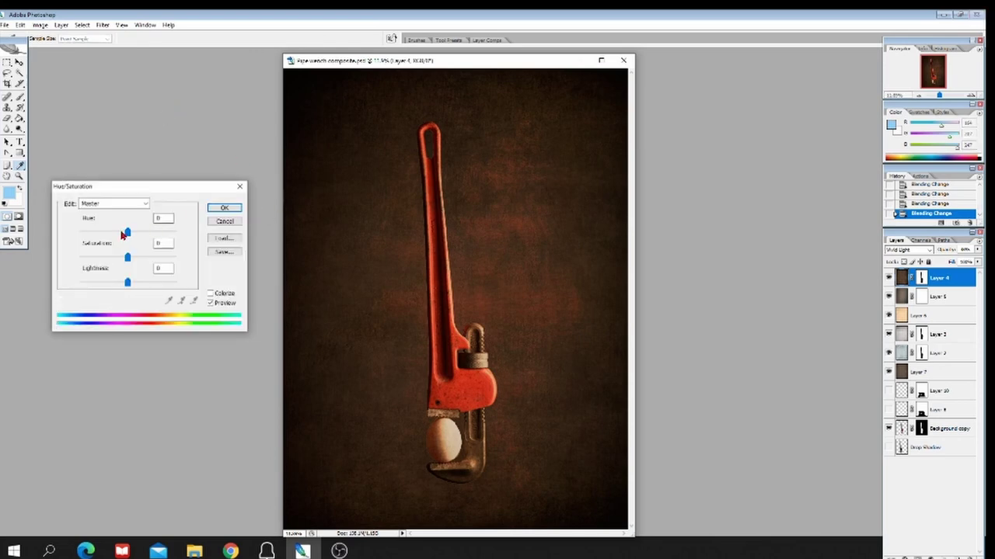
{"action": "left_click_drag", "start_coordinate": [128, 232], "coordinate": [126, 283]}
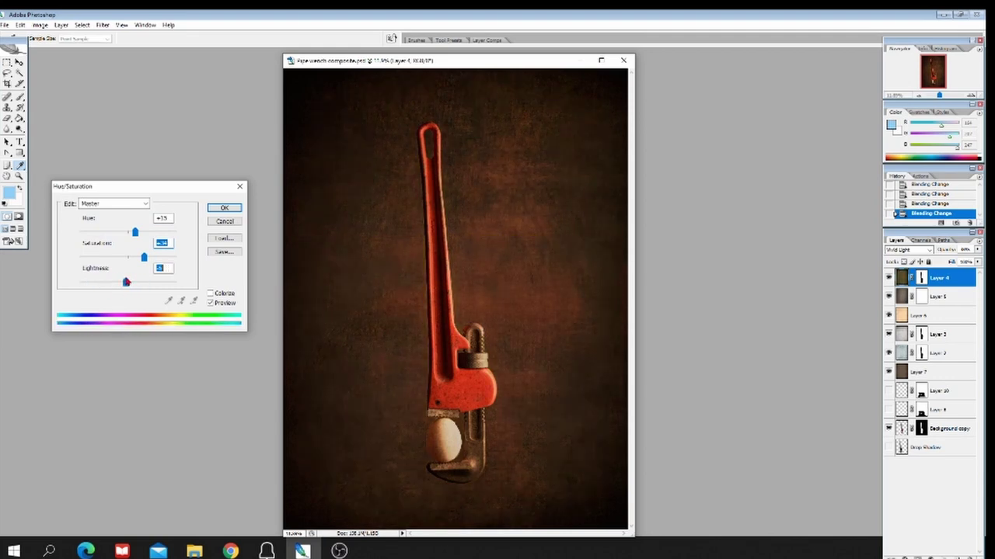
{"action": "left_click", "coordinate": [240, 189]}
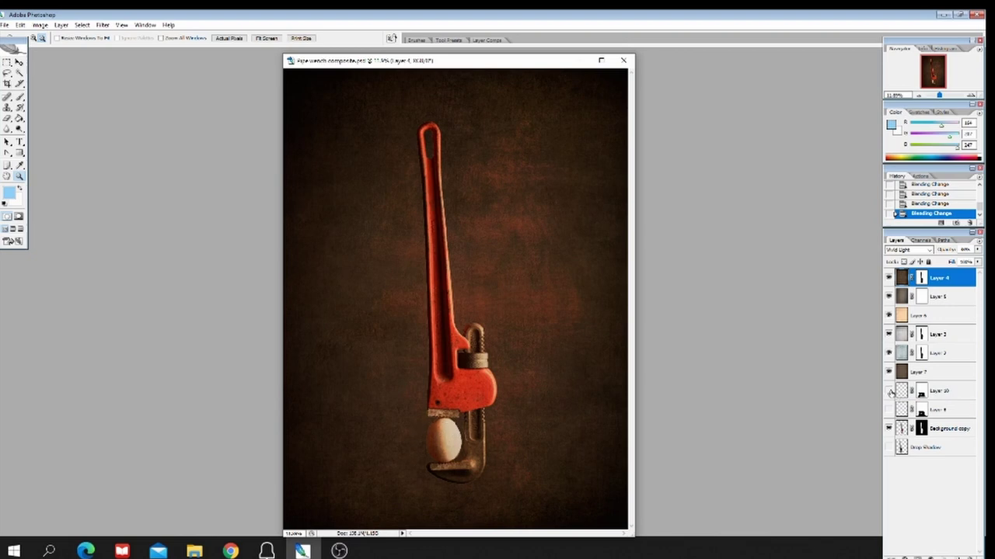
Show Layer 10's crackle on the egg, zoom in, and compare Layer 10 and Layer 9 cracks
{"action": "left_click", "coordinate": [889, 392]}
{"action": "left_click_drag", "start_coordinate": [401, 398], "coordinate": [484, 483]}
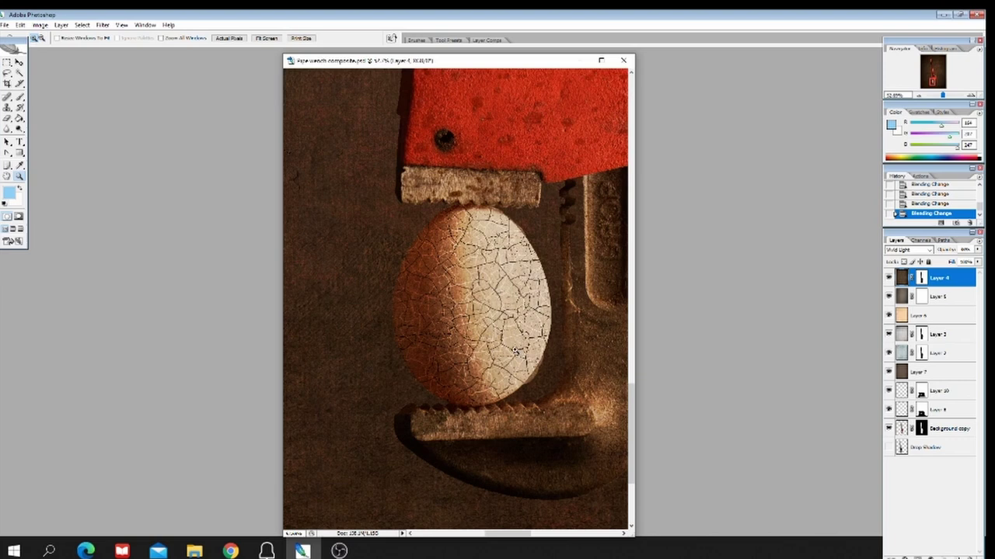
{"action": "left_click", "coordinate": [889, 390]}
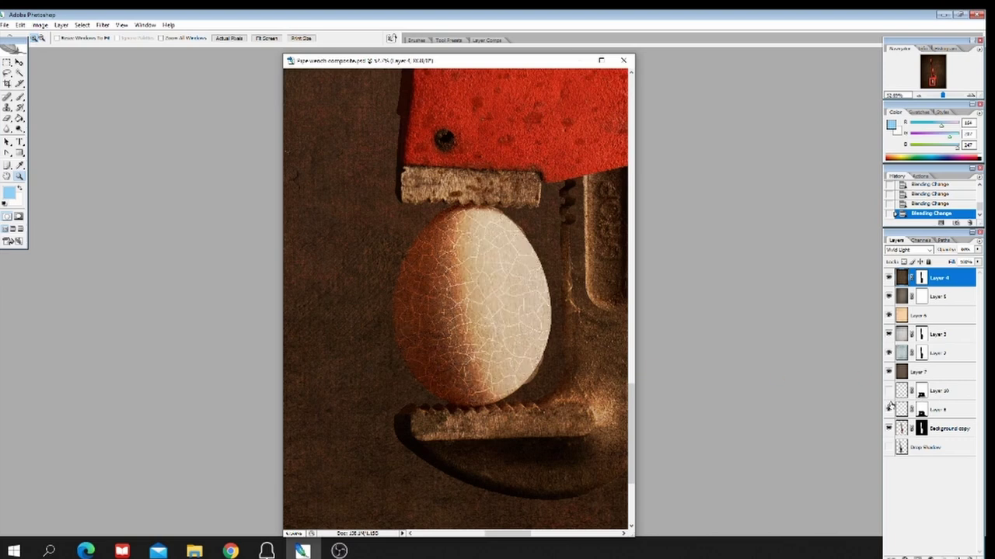
{"action": "left_click", "coordinate": [890, 409]}
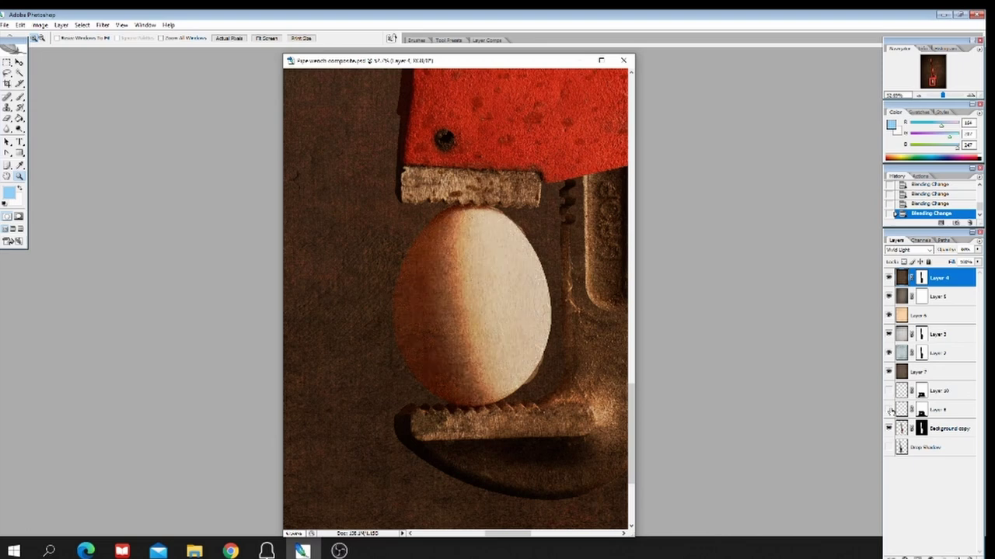
{"action": "left_click", "coordinate": [890, 409]}
{"action": "left_click", "coordinate": [889, 391]}
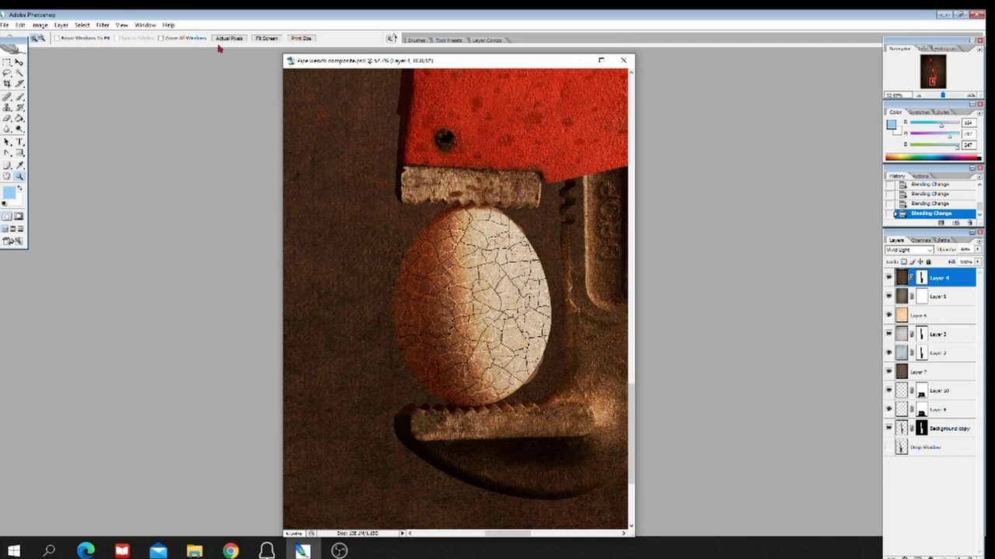
{"action": "left_click", "coordinate": [265, 38]}
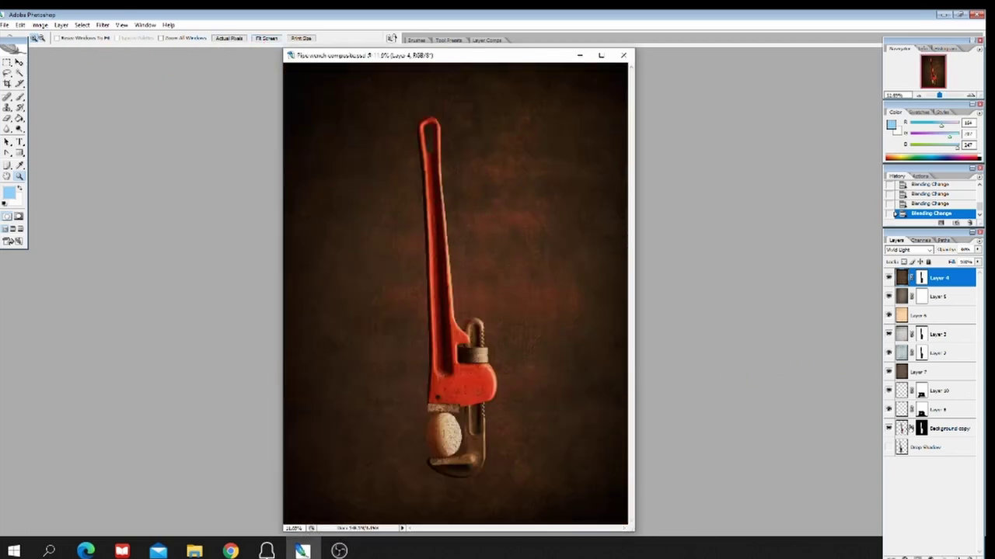
Show the Drop Shadow layer behind the wrench and minimize Photoshop to reveal the browser
{"action": "left_click", "coordinate": [888, 449]}
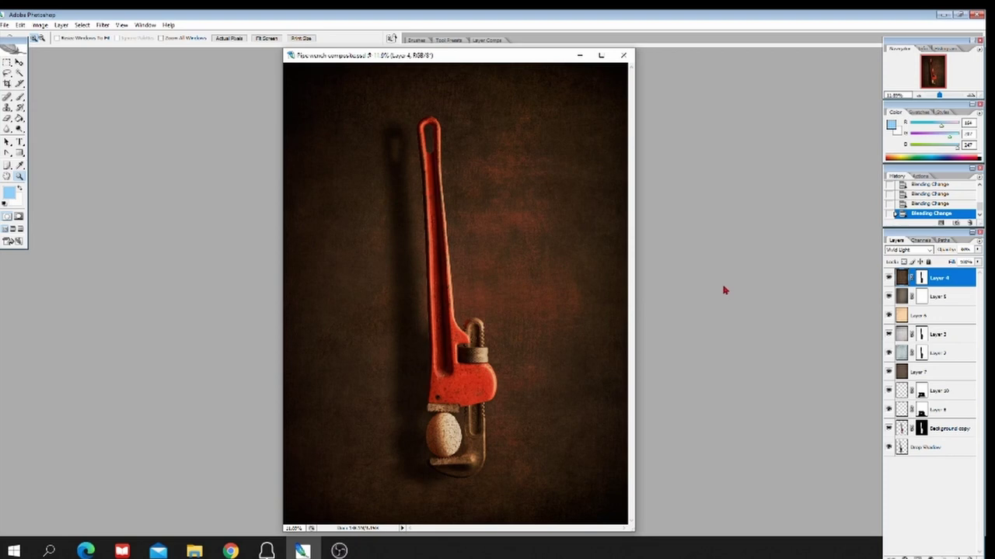
{"action": "left_click", "coordinate": [942, 15]}
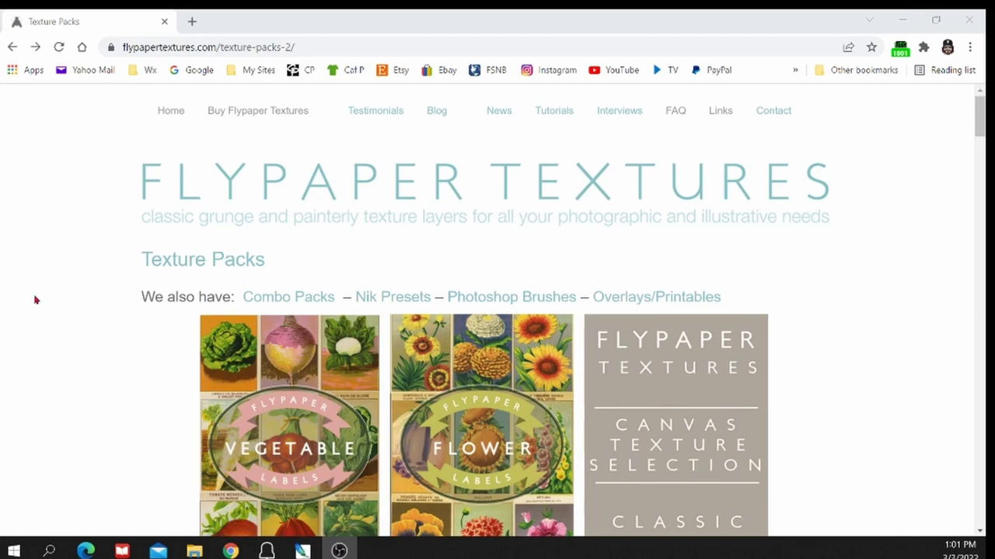
Open the Impressionist Painterly pack and scroll through its description and texture thumbnails
{"action": "scroll", "coordinate": [981, 123], "scroll_direction": "down", "scroll_amount": 2}
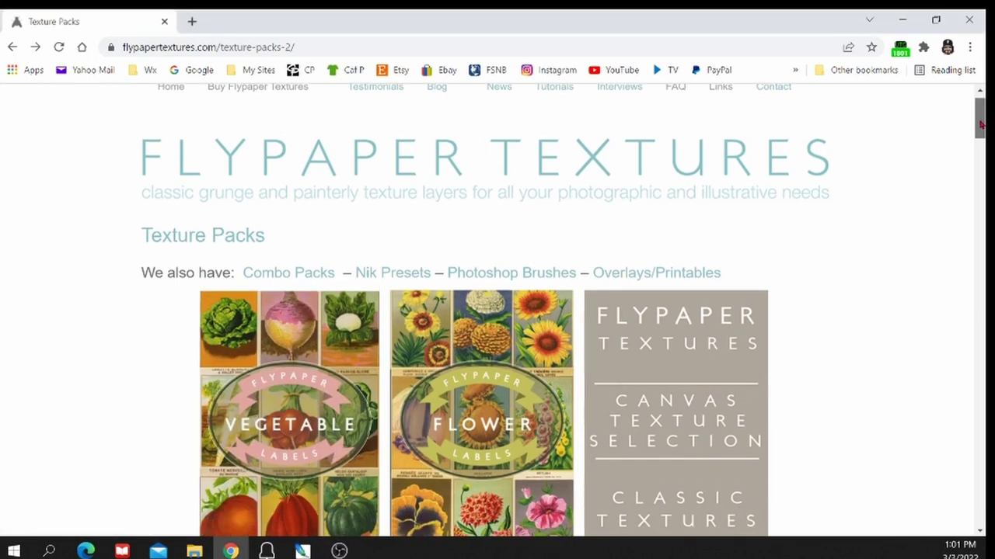
{"action": "left_click_drag", "start_coordinate": [981, 123], "coordinate": [980, 165]}
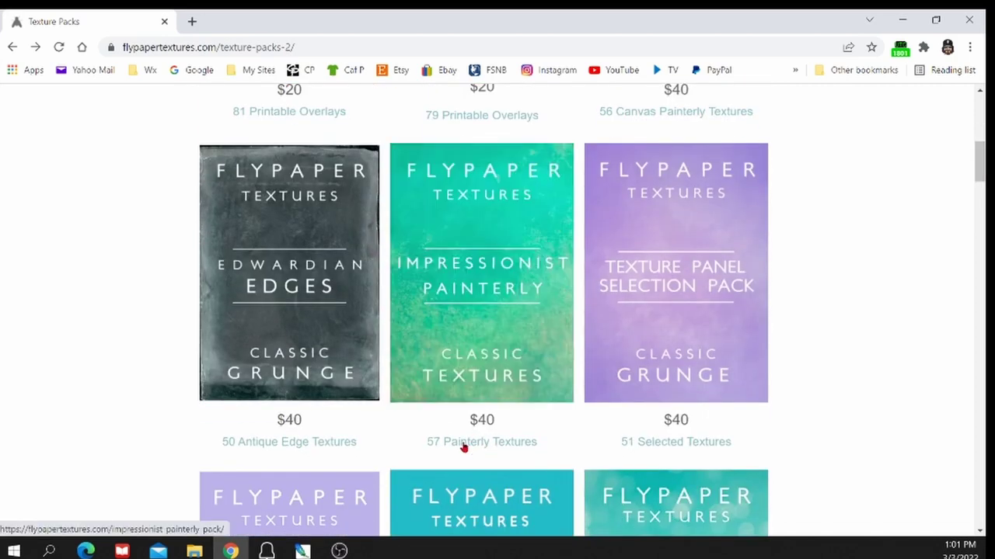
{"action": "left_click", "coordinate": [473, 363]}
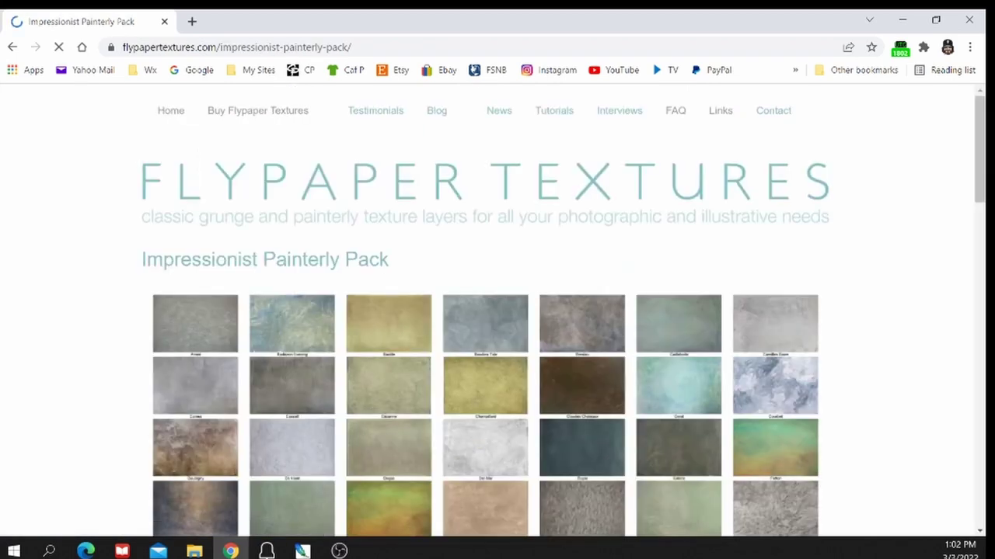
{"action": "left_click_drag", "start_coordinate": [979, 133], "coordinate": [981, 304]}
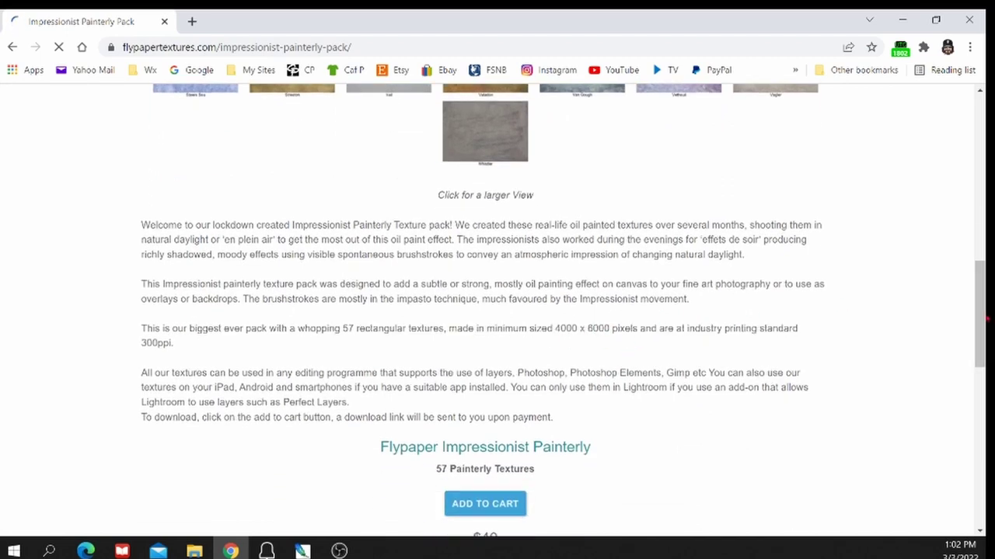
{"action": "left_click_drag", "start_coordinate": [983, 318], "coordinate": [983, 342]}
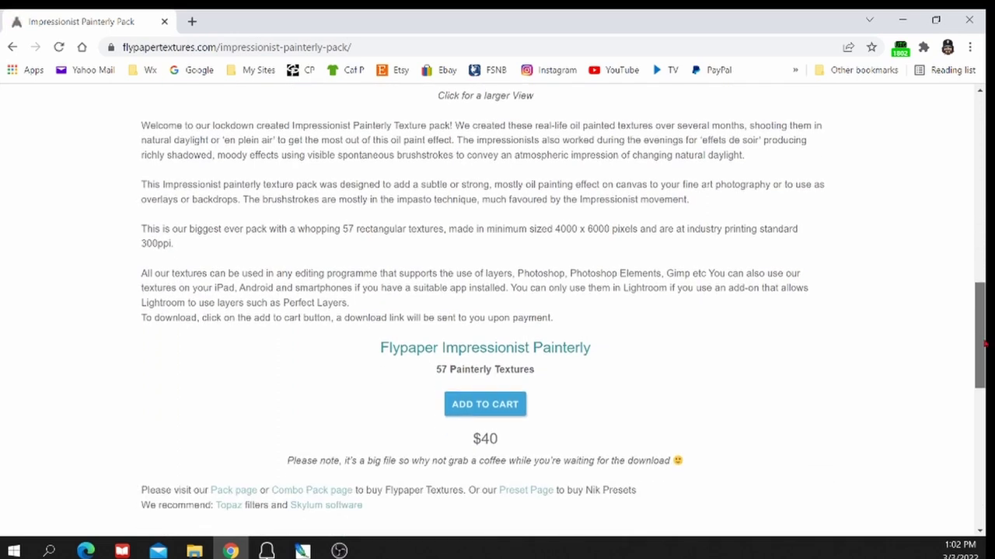
{"action": "left_click_drag", "start_coordinate": [984, 342], "coordinate": [985, 160]}
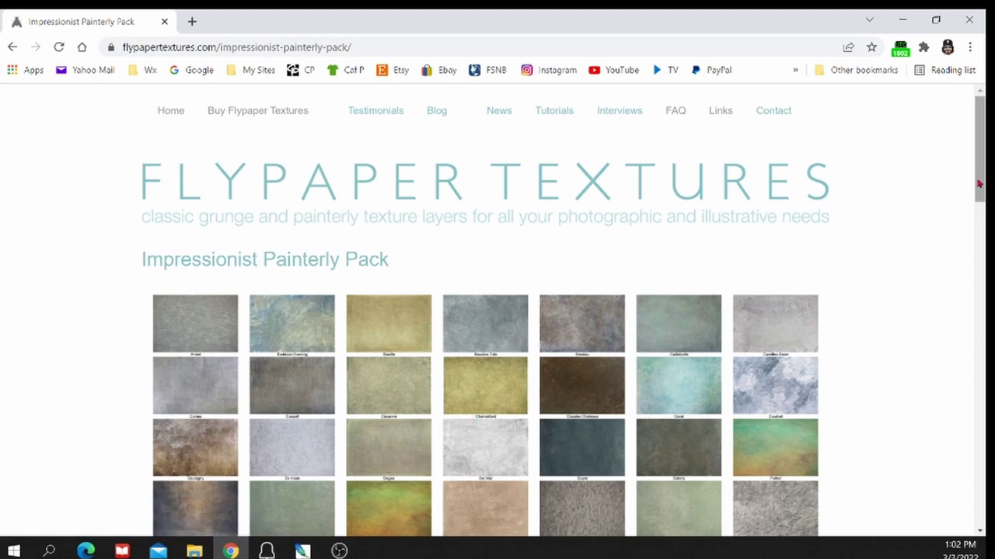
{"action": "left_click_drag", "start_coordinate": [986, 175], "coordinate": [984, 230]}
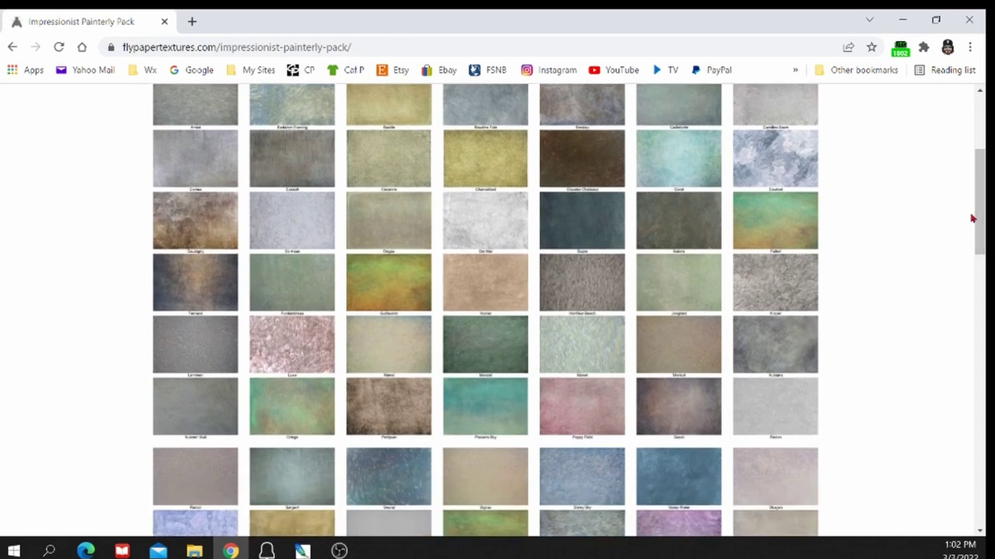
{"action": "left_click_drag", "start_coordinate": [979, 204], "coordinate": [979, 140]}
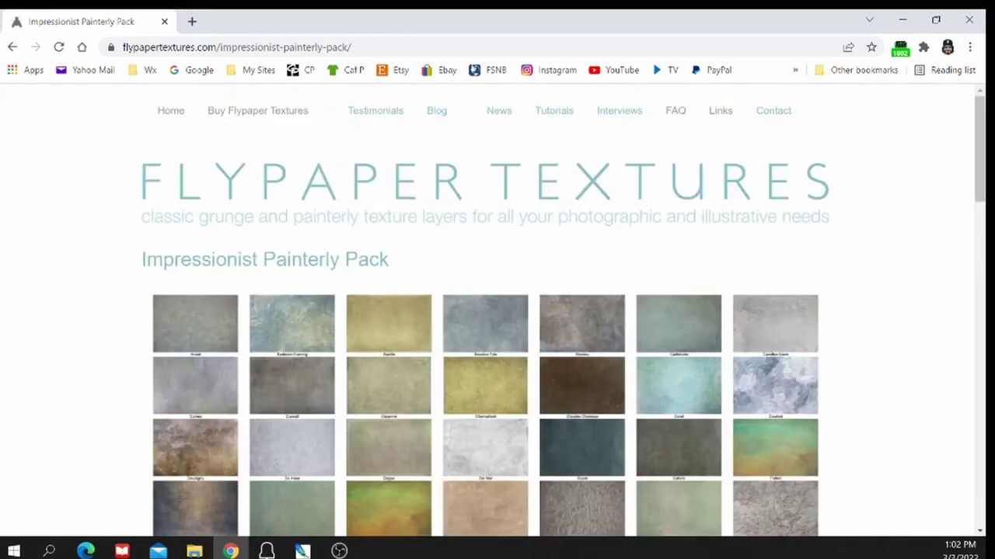